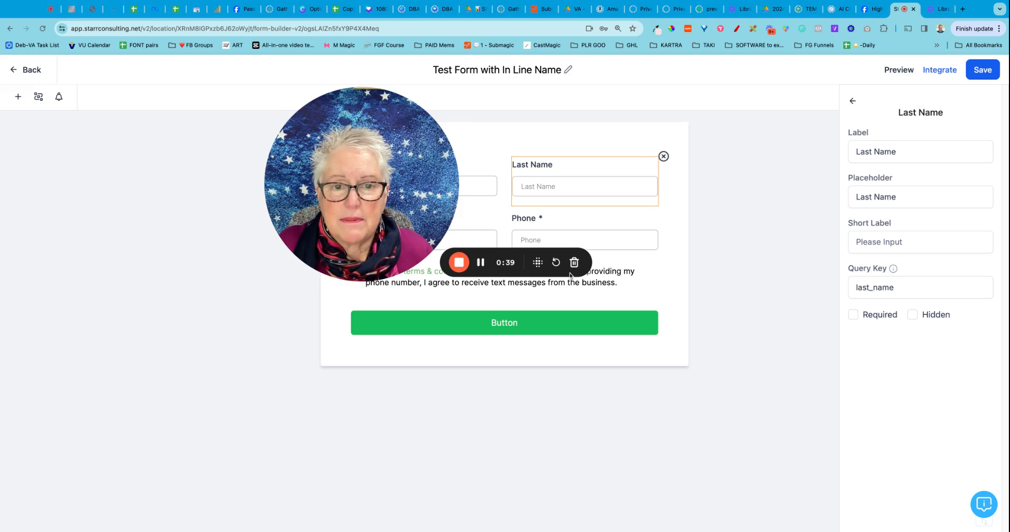
{"action": "left_click_drag", "start_coordinate": [387, 215], "coordinate": [205, 219]}
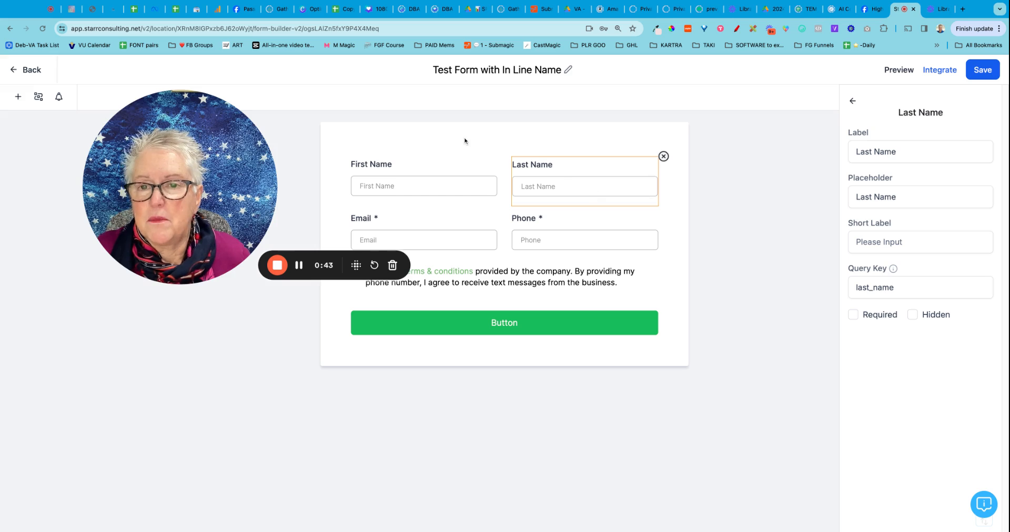
{"action": "left_click", "coordinate": [432, 429]}
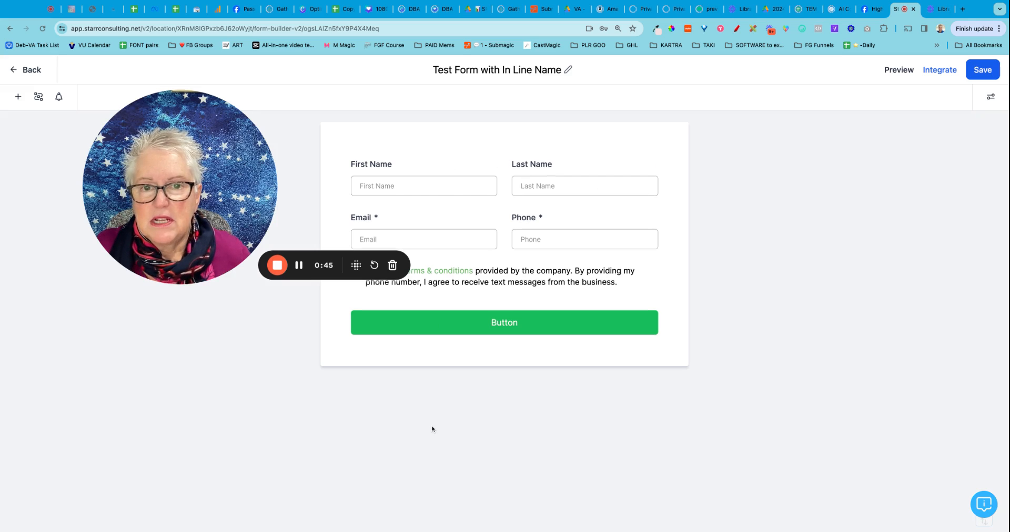
{"action": "left_click_drag", "start_coordinate": [243, 231], "coordinate": [190, 378]}
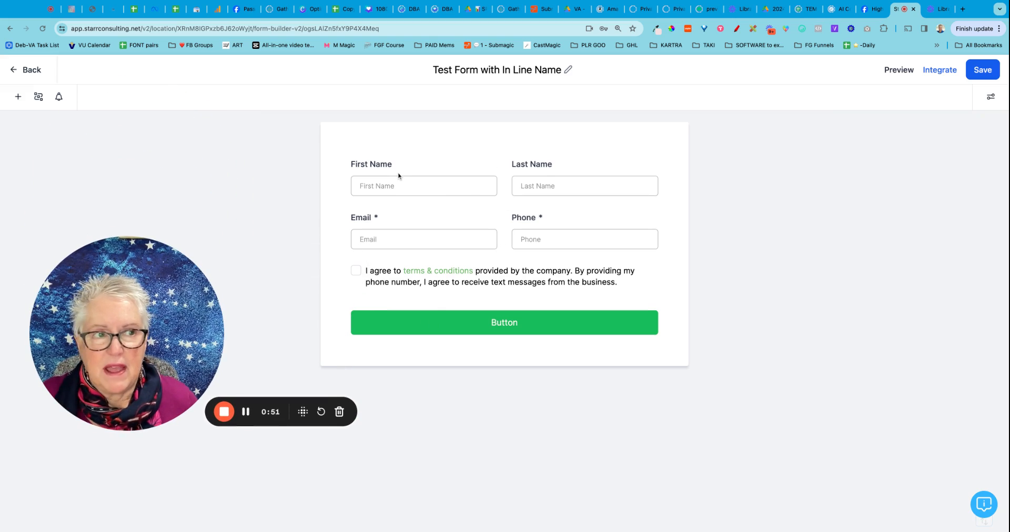
{"action": "left_click", "coordinate": [472, 173]}
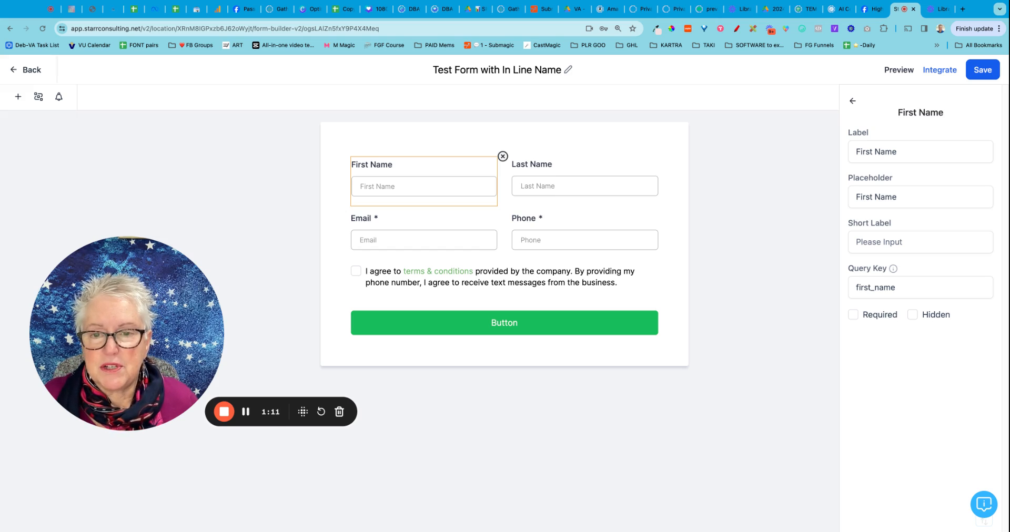
{"action": "left_click", "coordinate": [588, 147]}
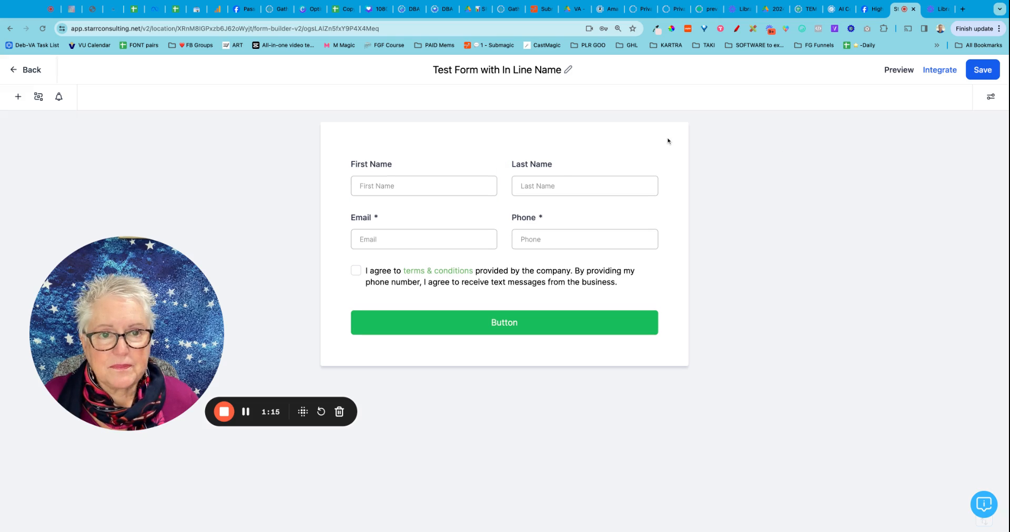
{"action": "left_click", "coordinate": [561, 168]}
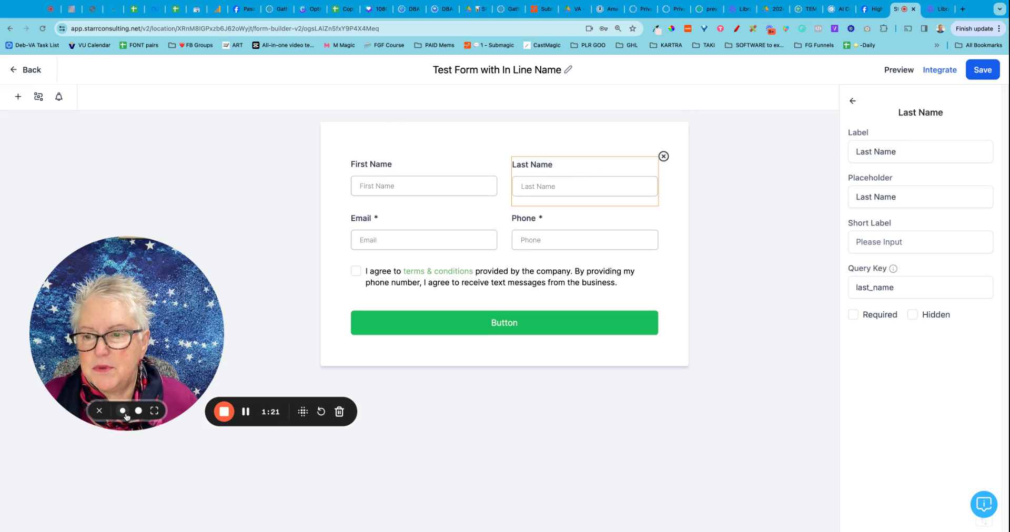
{"action": "left_click", "coordinate": [124, 411]}
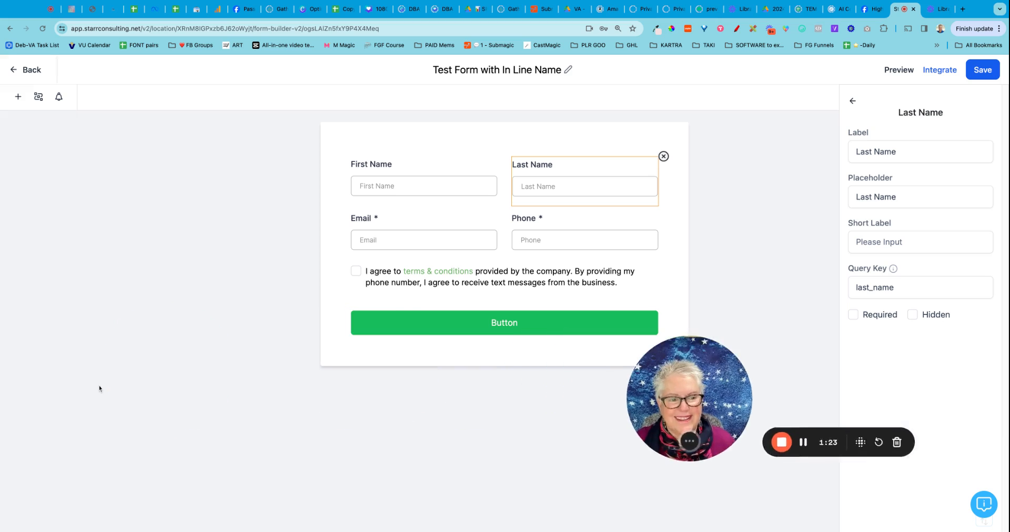
- Add a Website field to the form between the Email/Phone row and the terms & conditions checkbox
{"action": "left_click", "coordinate": [19, 99]}
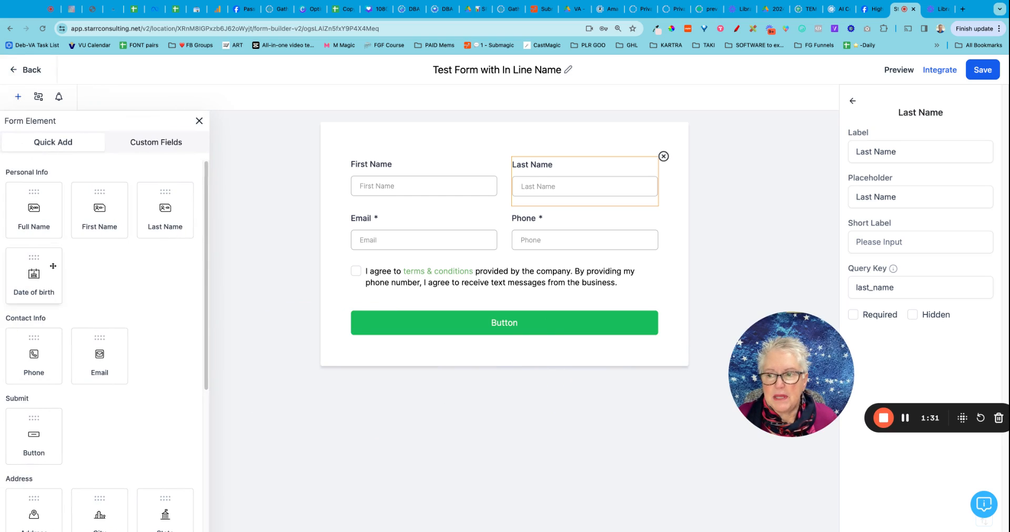
{"action": "scroll", "coordinate": [166, 316], "scroll_direction": "down", "scroll_amount": 3}
{"action": "scroll", "coordinate": [167, 314], "scroll_direction": "down", "scroll_amount": 1}
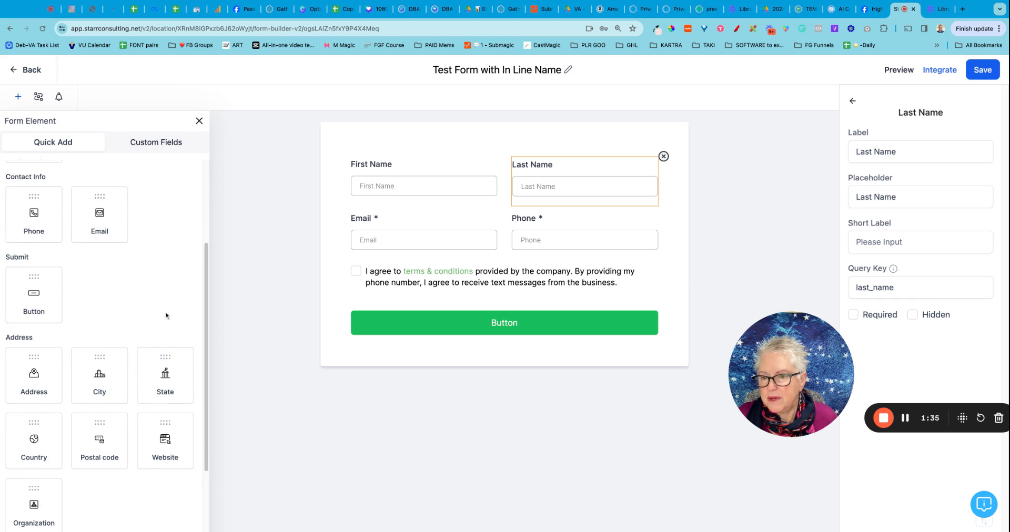
{"action": "left_click", "coordinate": [161, 443]}
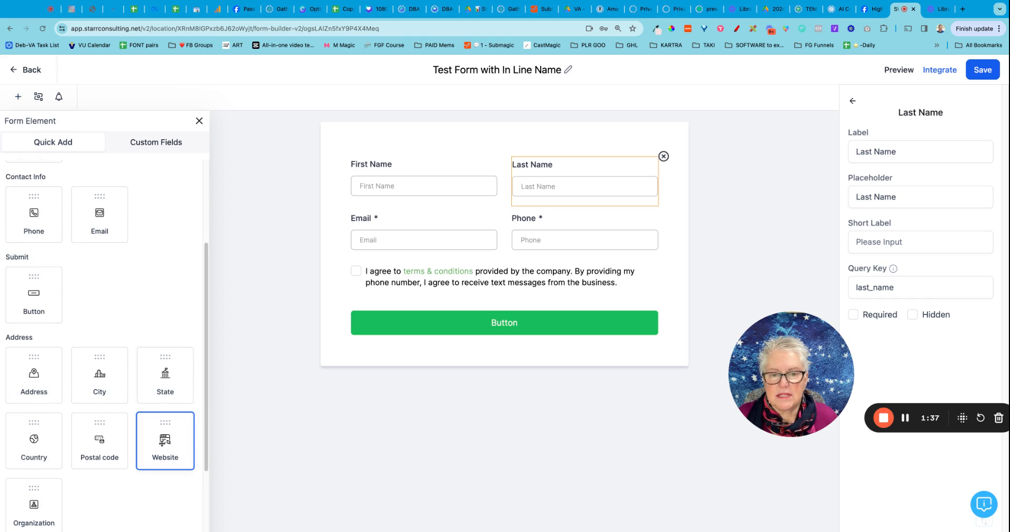
{"action": "left_click_drag", "start_coordinate": [160, 443], "coordinate": [444, 287]}
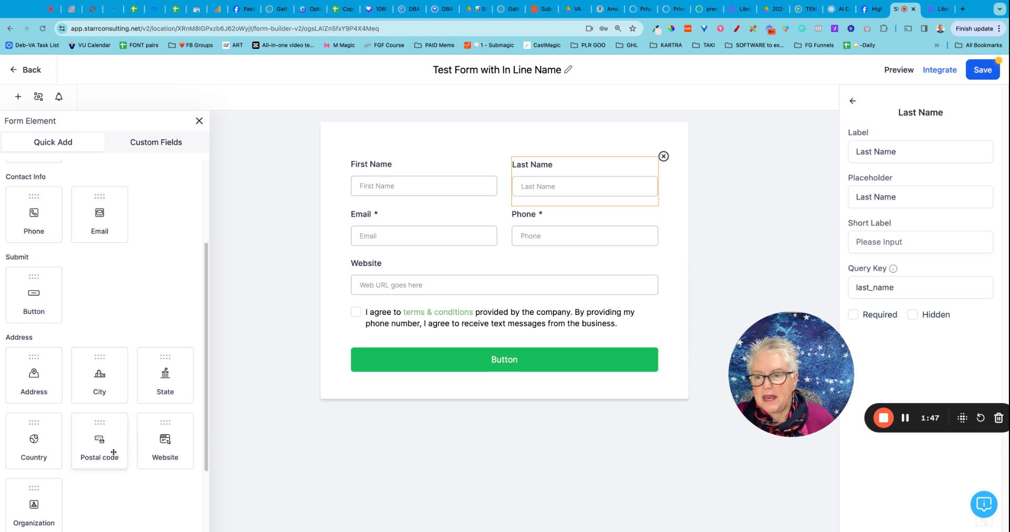
- Add a Postal code field in line before the Website field and remove it again
{"action": "left_click_drag", "start_coordinate": [109, 449], "coordinate": [386, 294]}
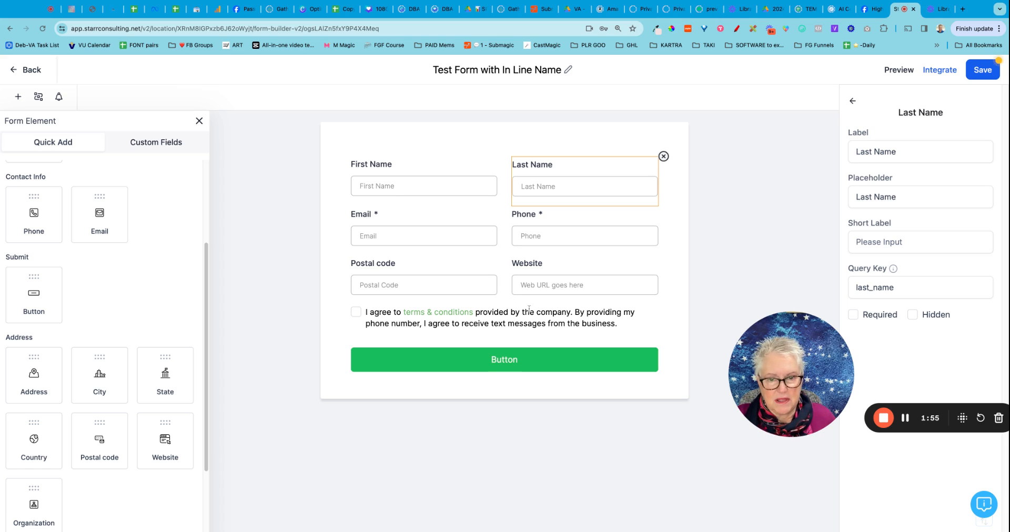
{"action": "left_click", "coordinate": [461, 284]}
{"action": "left_click", "coordinate": [502, 258]}
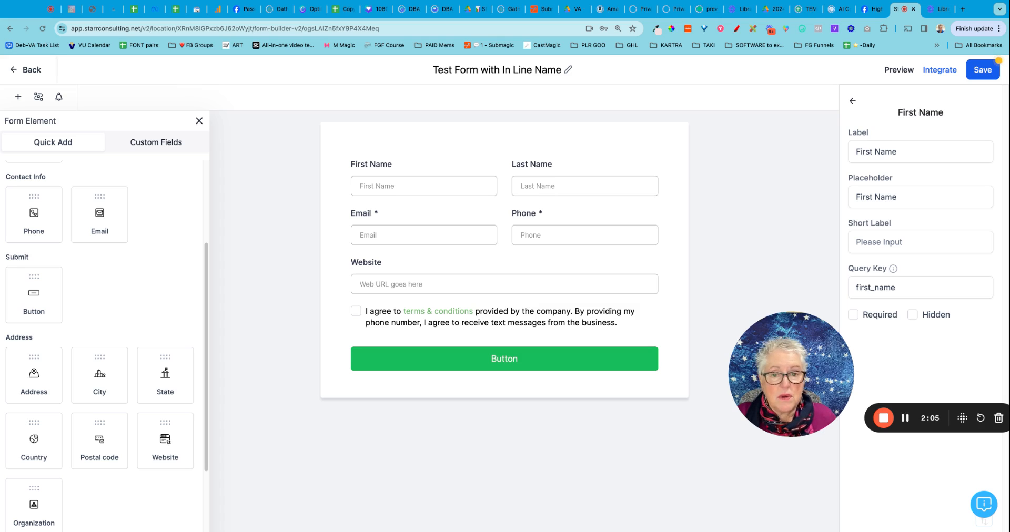
- Turn the form's Inline Form layout off and back on
{"action": "left_click", "coordinate": [907, 421]}
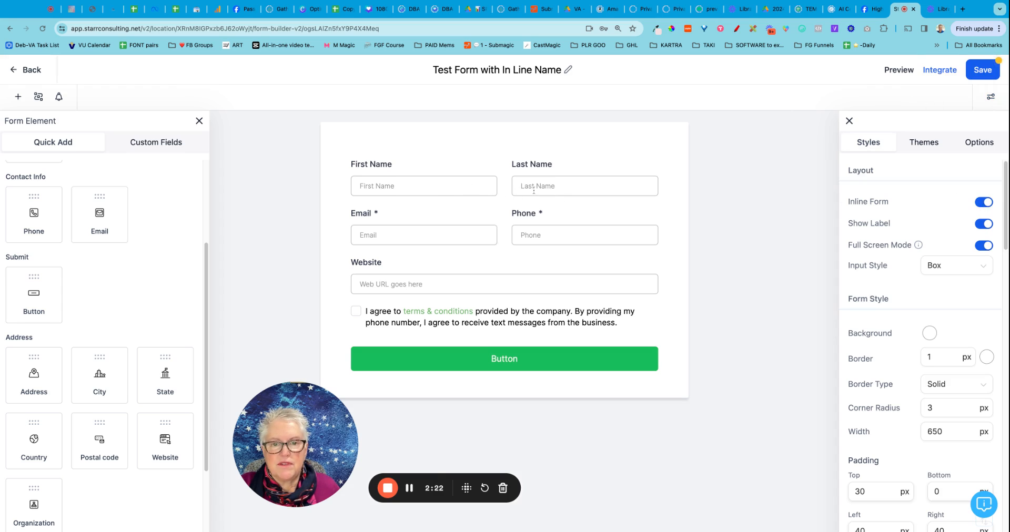
{"action": "left_click", "coordinate": [983, 202]}
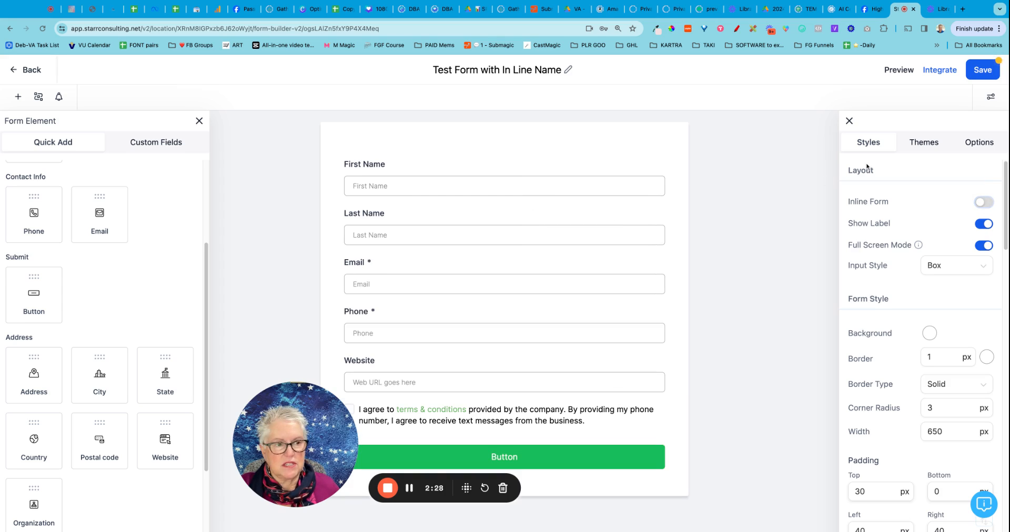
{"action": "left_click", "coordinate": [984, 203]}
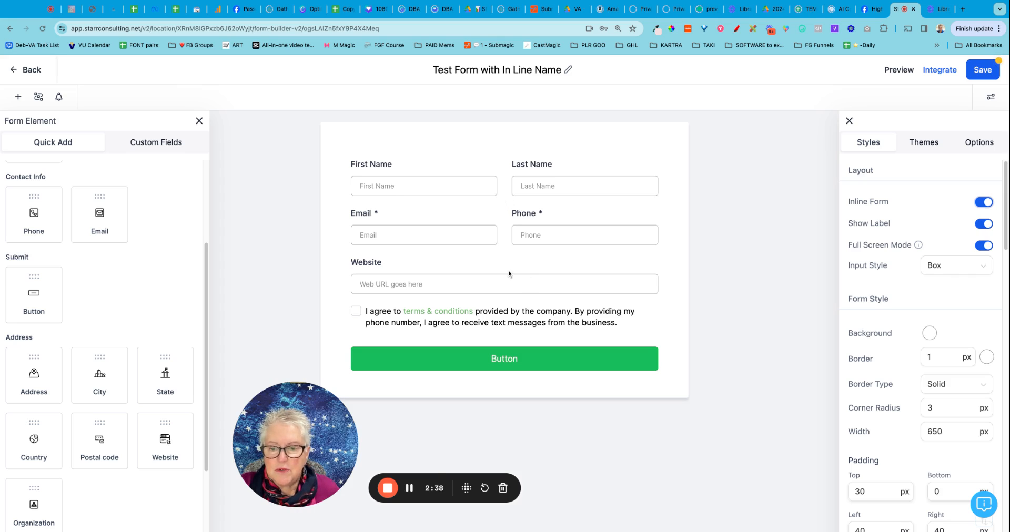
- Add a customized Text element to the form between the Email/Phone row and the Website field
{"action": "scroll", "coordinate": [138, 313], "scroll_direction": "down", "scroll_amount": 1}
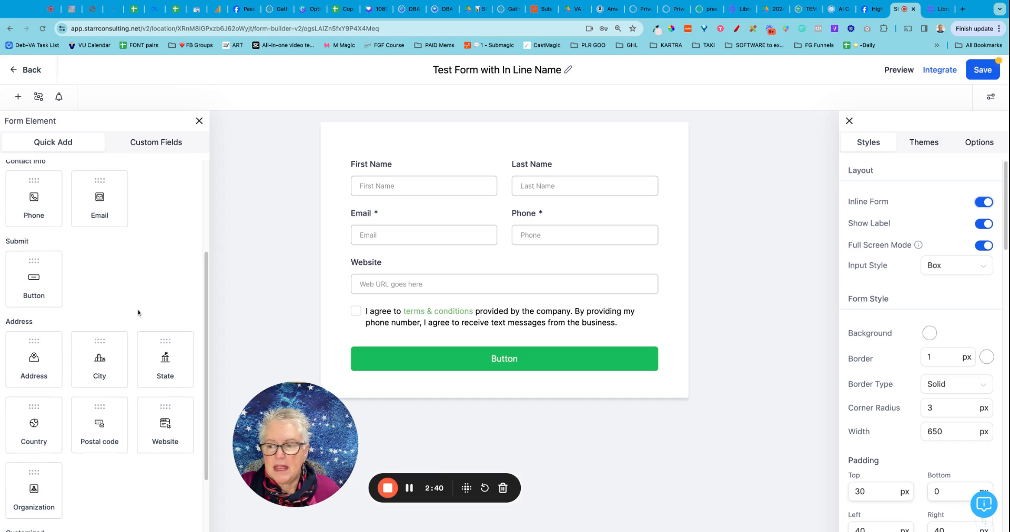
{"action": "scroll", "coordinate": [139, 313], "scroll_direction": "down", "scroll_amount": 7}
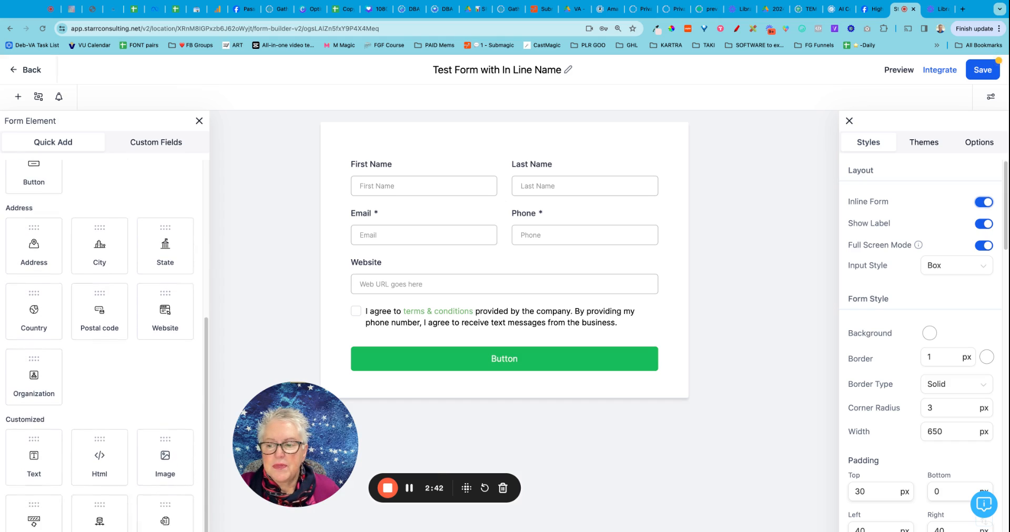
{"action": "scroll", "coordinate": [106, 346], "scroll_direction": "down", "scroll_amount": 1}
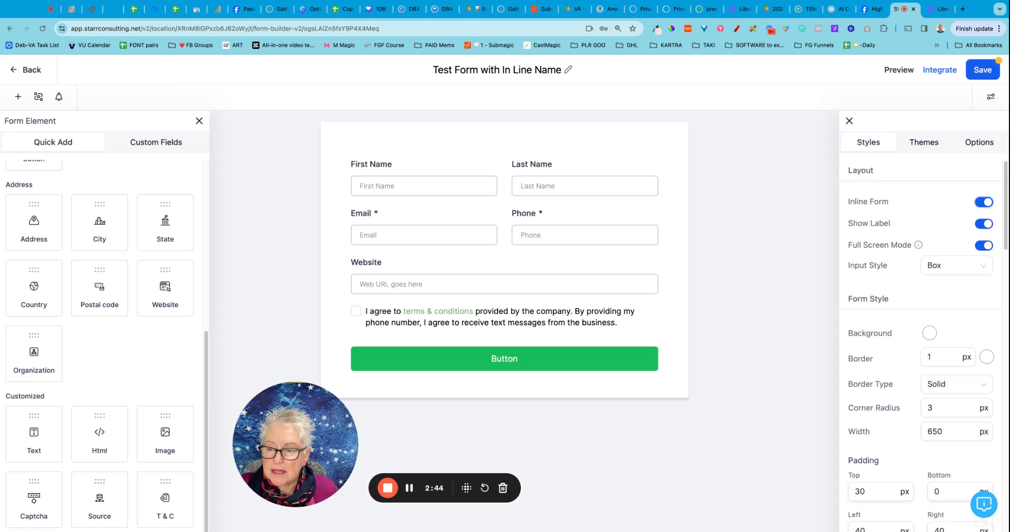
{"action": "scroll", "coordinate": [106, 345], "scroll_direction": "up", "scroll_amount": 4}
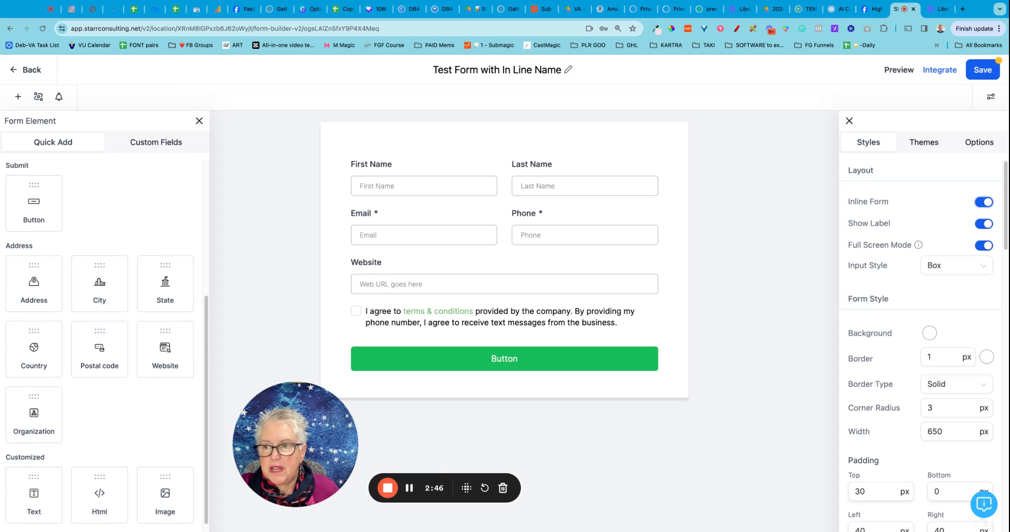
{"action": "scroll", "coordinate": [106, 345], "scroll_direction": "up", "scroll_amount": 10}
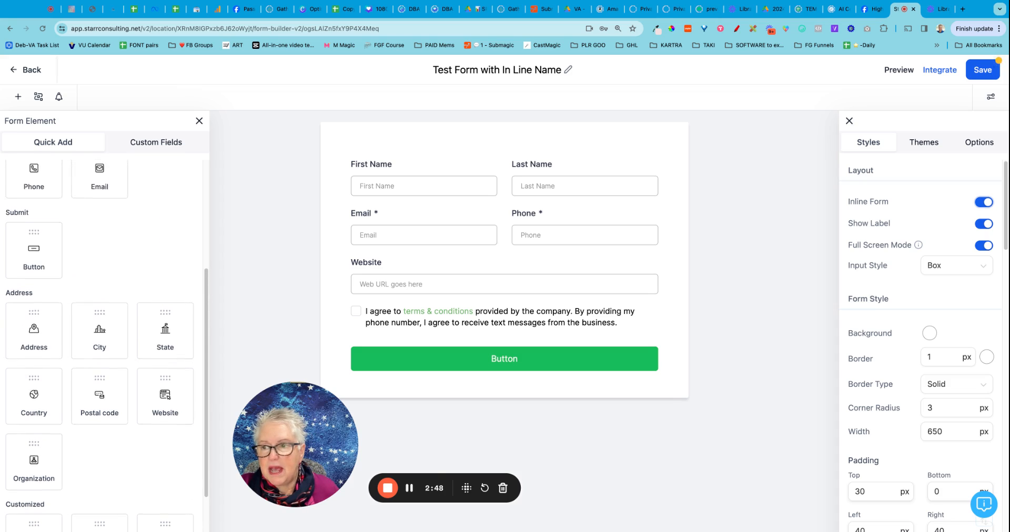
{"action": "scroll", "coordinate": [158, 272], "scroll_direction": "up", "scroll_amount": 2}
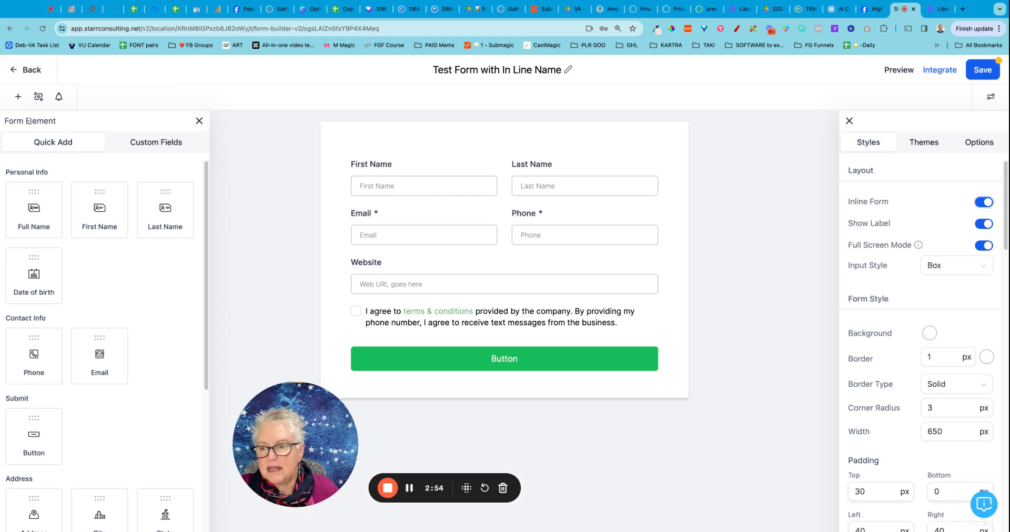
{"action": "scroll", "coordinate": [123, 281], "scroll_direction": "down", "scroll_amount": 5}
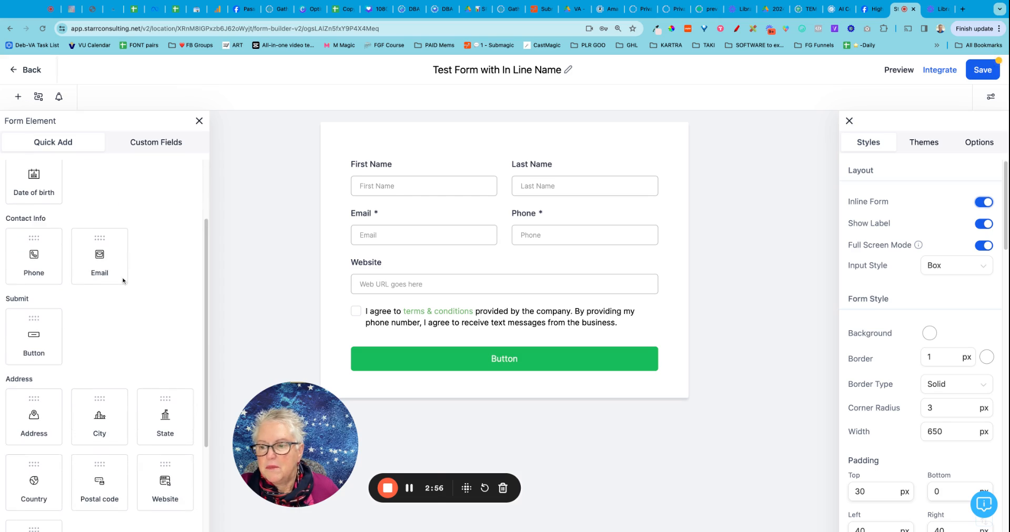
{"action": "scroll", "coordinate": [78, 342], "scroll_direction": "down", "scroll_amount": 2}
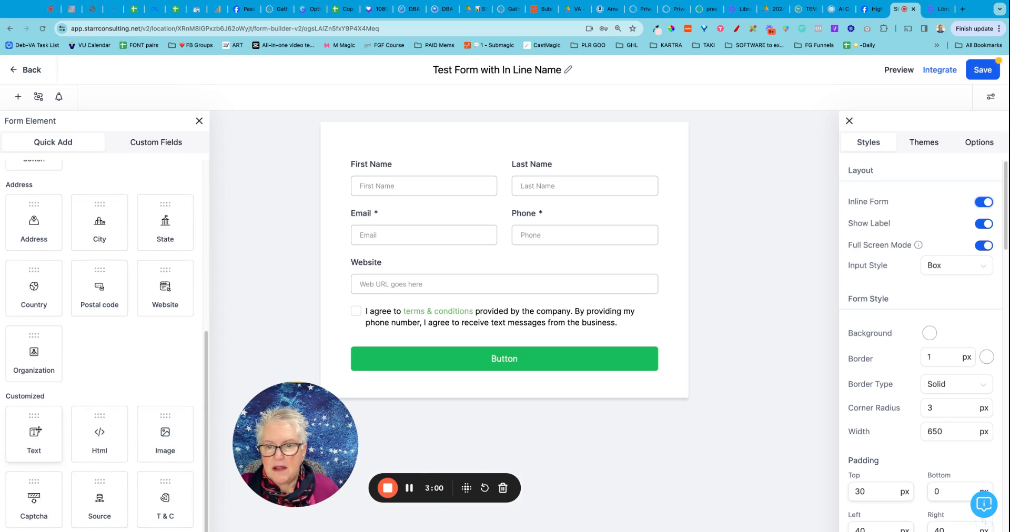
{"action": "left_click", "coordinate": [34, 432]}
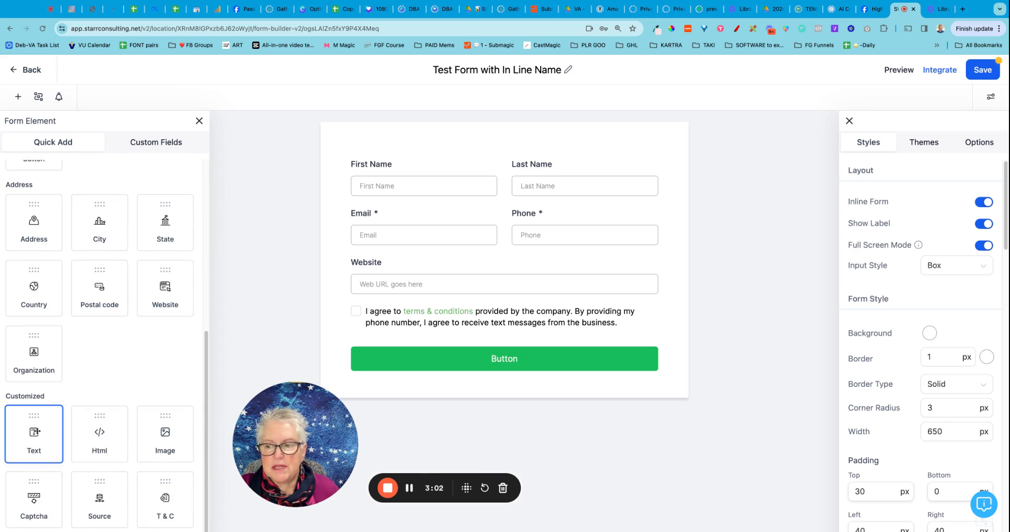
{"action": "left_click_drag", "start_coordinate": [35, 433], "coordinate": [490, 289]}
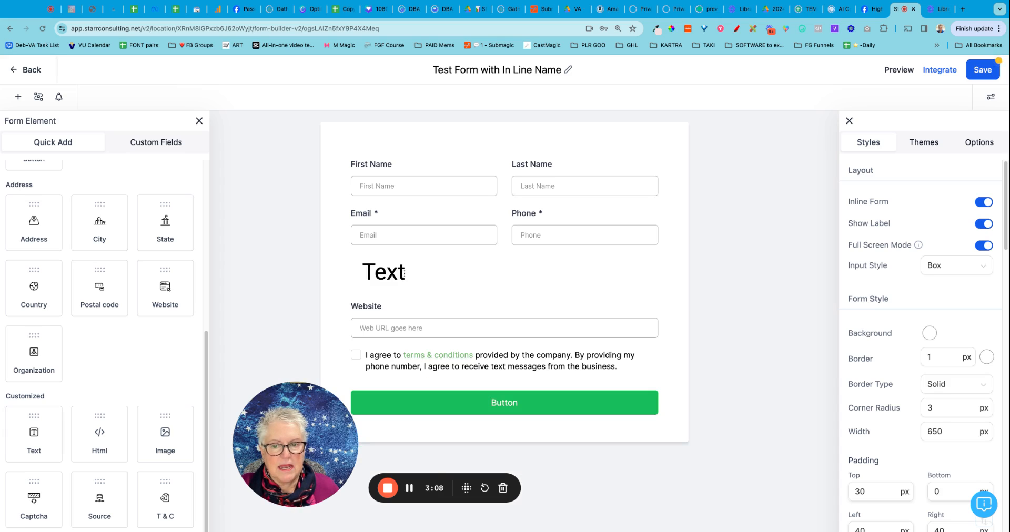
- Delete the default wording from the new Text element, leaving it as a blank spacer
{"action": "left_click", "coordinate": [433, 270]}
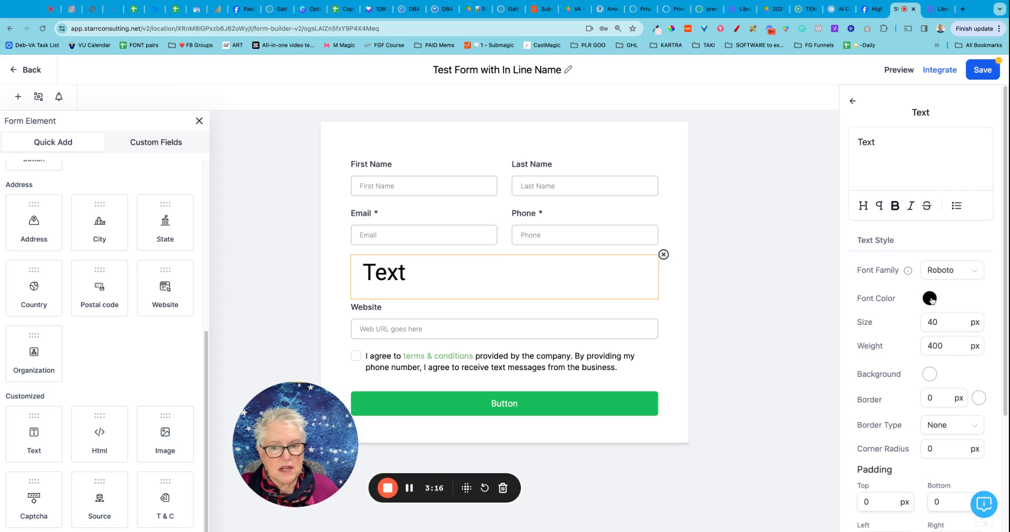
{"action": "double_click", "coordinate": [874, 142]}
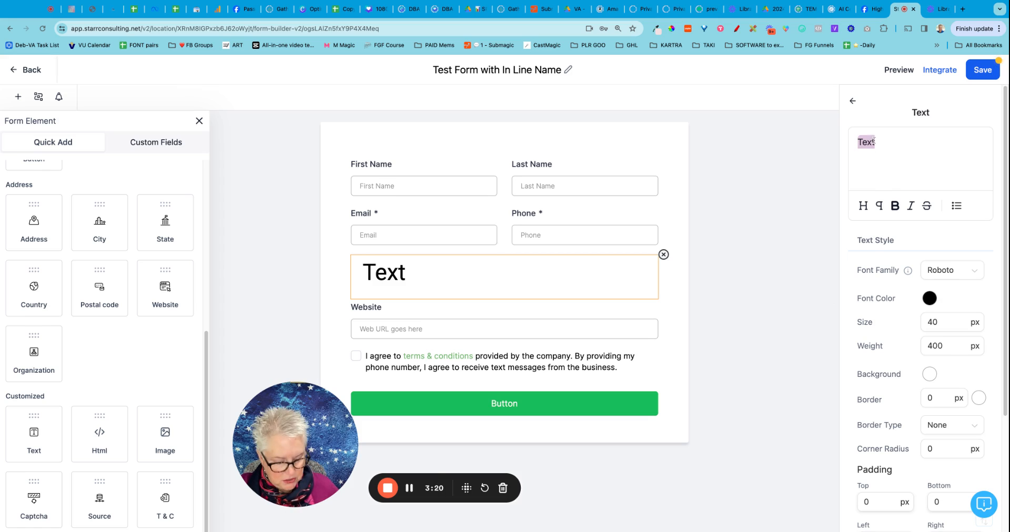
{"action": "key", "text": "BackSpace"}
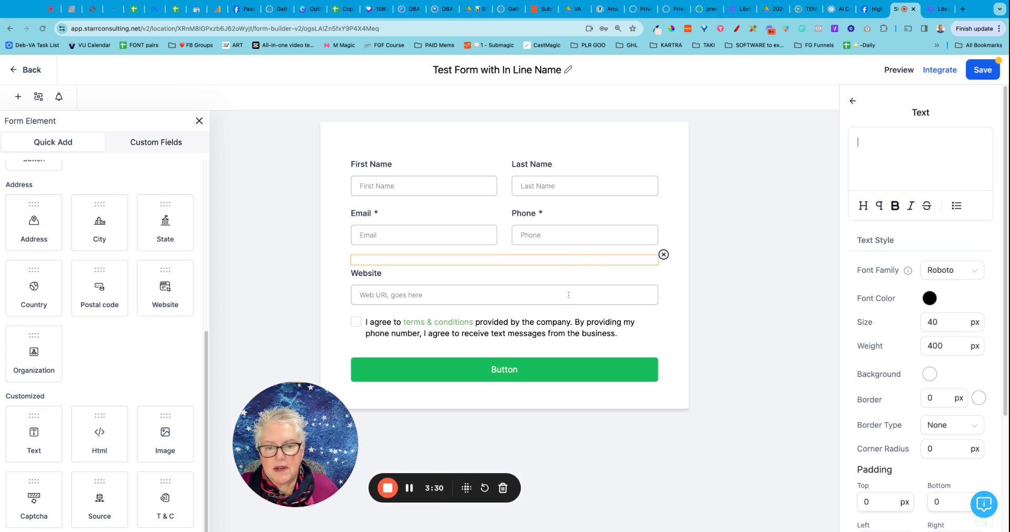
{"action": "left_click", "coordinate": [706, 464]}
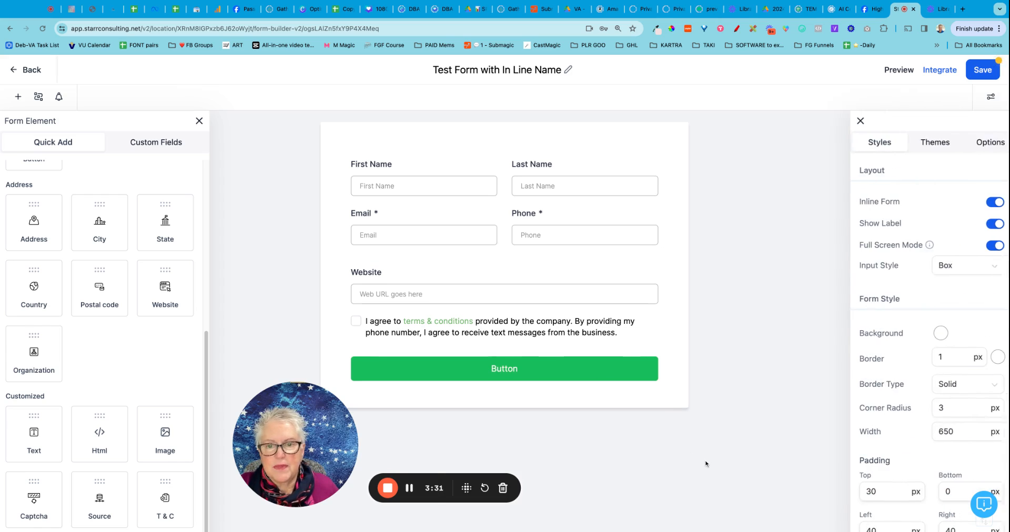
- Move the blank text element up between the First Name/Last Name row and the Email/Phone row
{"action": "left_click", "coordinate": [455, 259]}
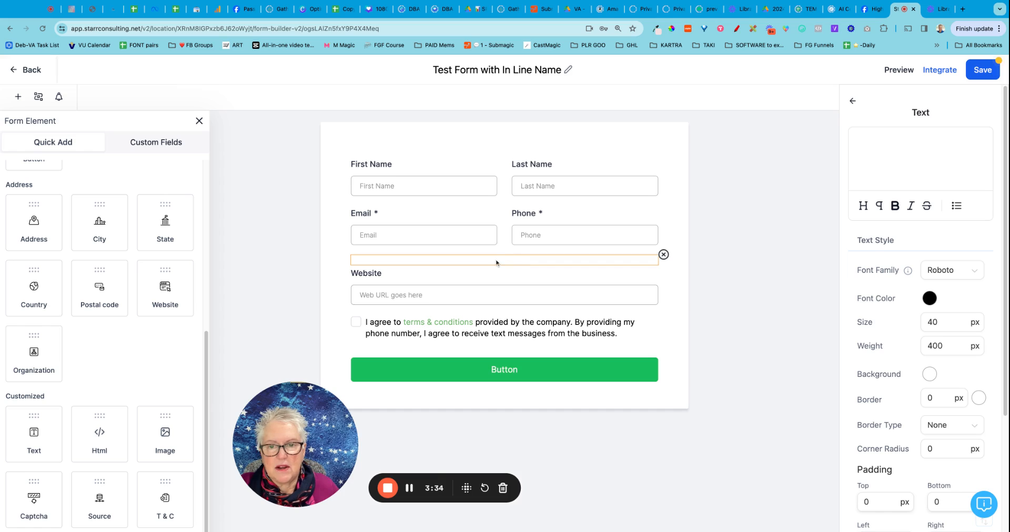
{"action": "key", "text": "Up"}
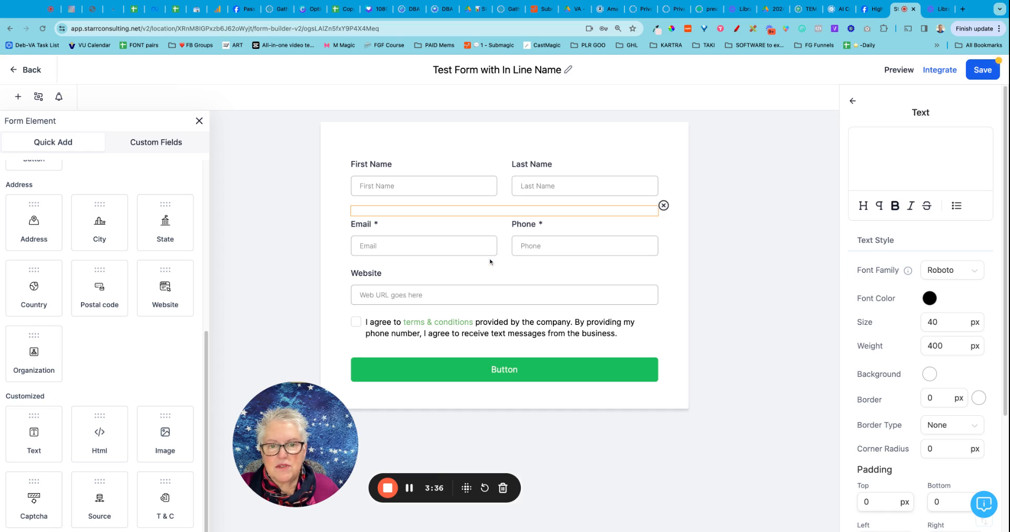
{"action": "key", "text": "Down"}
- Place the Email field after Phone in the same row and delete it from the form
{"action": "left_click_drag", "start_coordinate": [528, 260], "coordinate": [528, 280]}
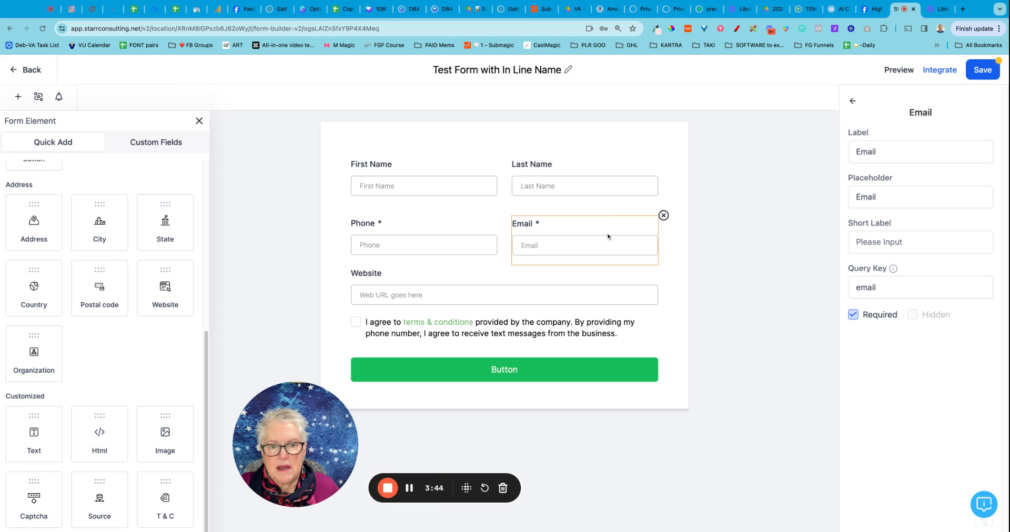
{"action": "left_click", "coordinate": [664, 216]}
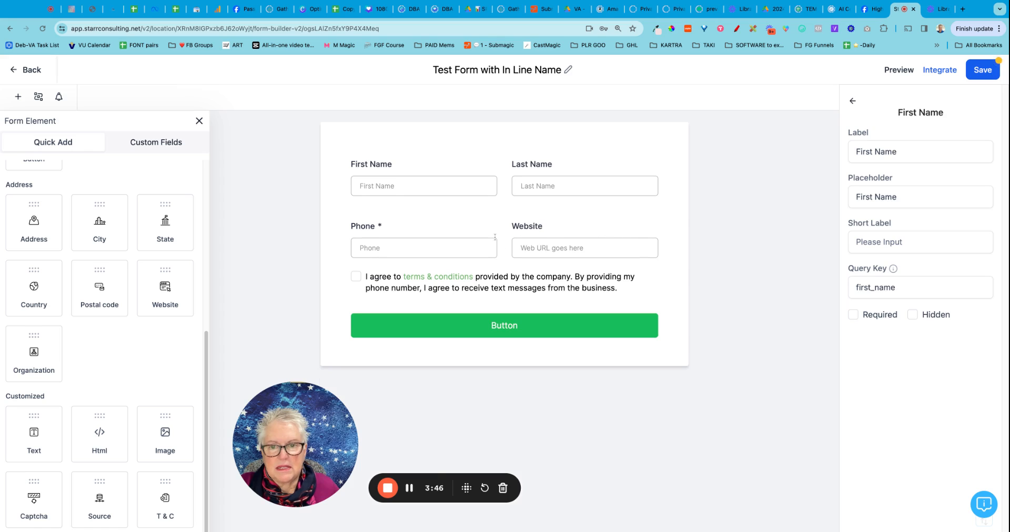
- Delete the Website field that shares the row with Phone
{"action": "left_click", "coordinate": [466, 214]}
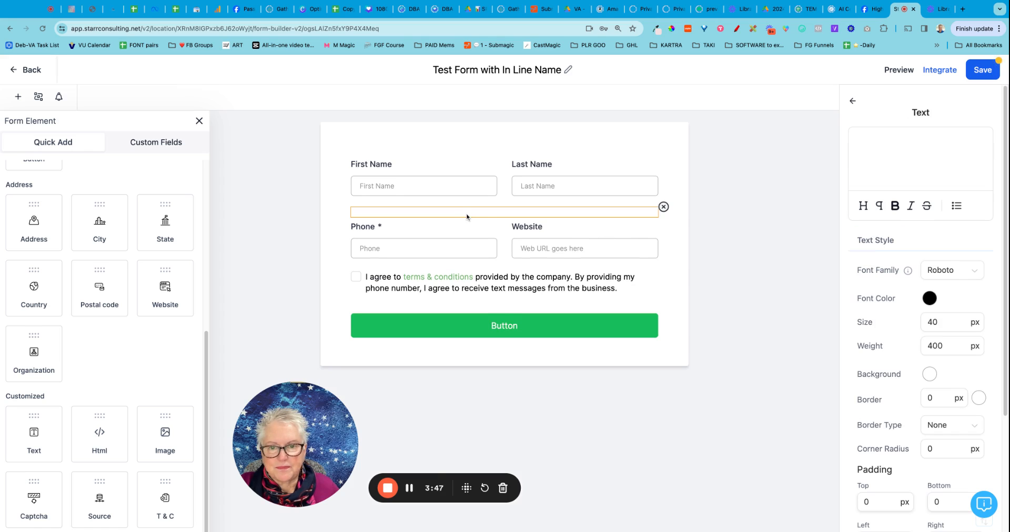
{"action": "left_click", "coordinate": [607, 240]}
{"action": "left_click", "coordinate": [663, 217]}
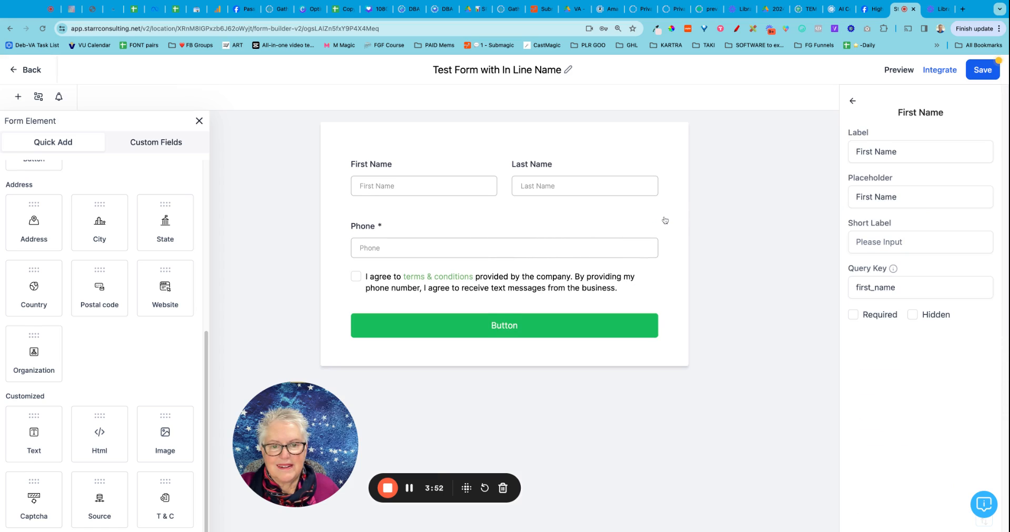
- Add a second customized Text element directly below the Phone field and clear its default wording to leave it blank
{"action": "left_click", "coordinate": [446, 213]}
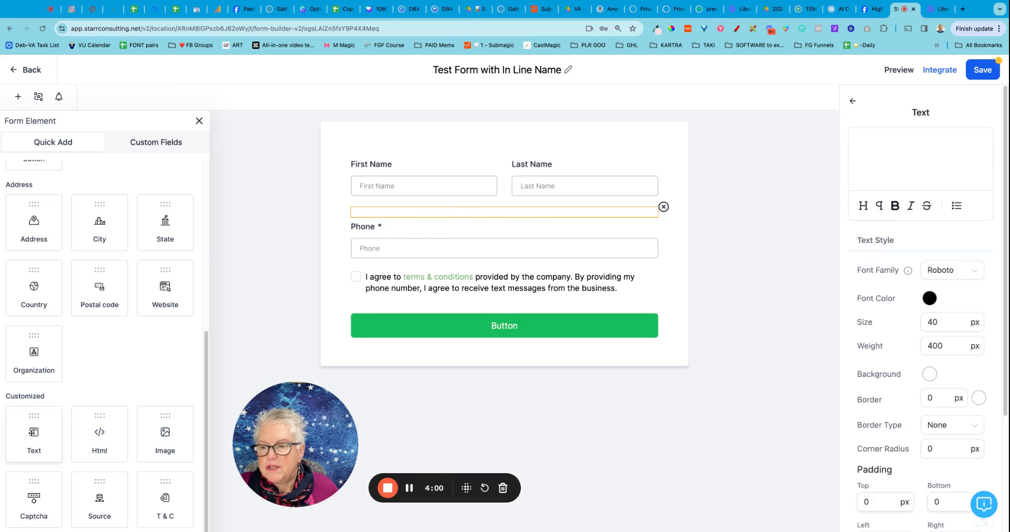
{"action": "left_click_drag", "start_coordinate": [34, 433], "coordinate": [383, 295]}
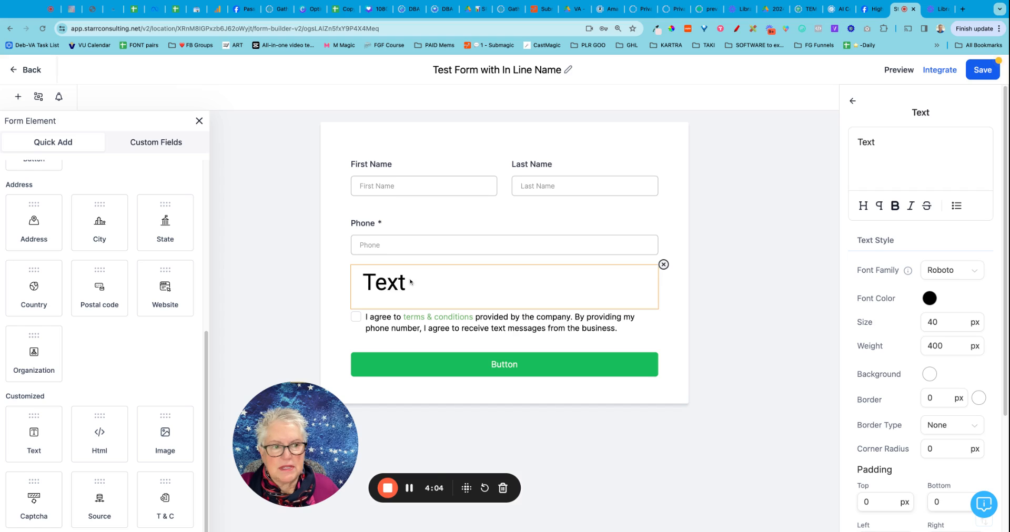
{"action": "double_click", "coordinate": [865, 142]}
{"action": "key", "text": "BackSpace"}
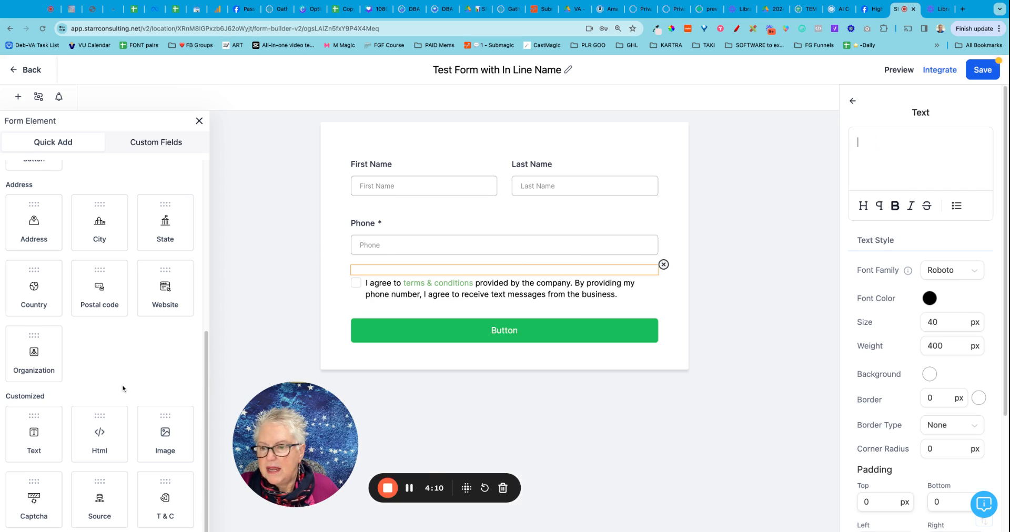
- Add an Email field from the Contact Info elements below the second blank text element, above the terms & conditions checkbox
{"action": "scroll", "coordinate": [127, 390], "scroll_direction": "up", "scroll_amount": 1}
{"action": "scroll", "coordinate": [126, 391], "scroll_direction": "down", "scroll_amount": 1}
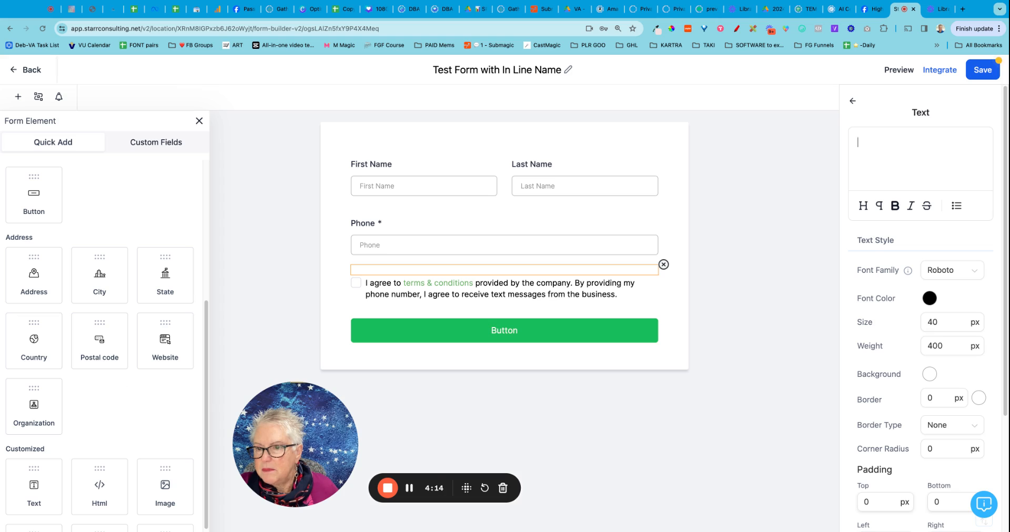
{"action": "scroll", "coordinate": [127, 390], "scroll_direction": "up", "scroll_amount": 1}
{"action": "scroll", "coordinate": [103, 298], "scroll_direction": "up", "scroll_amount": 3}
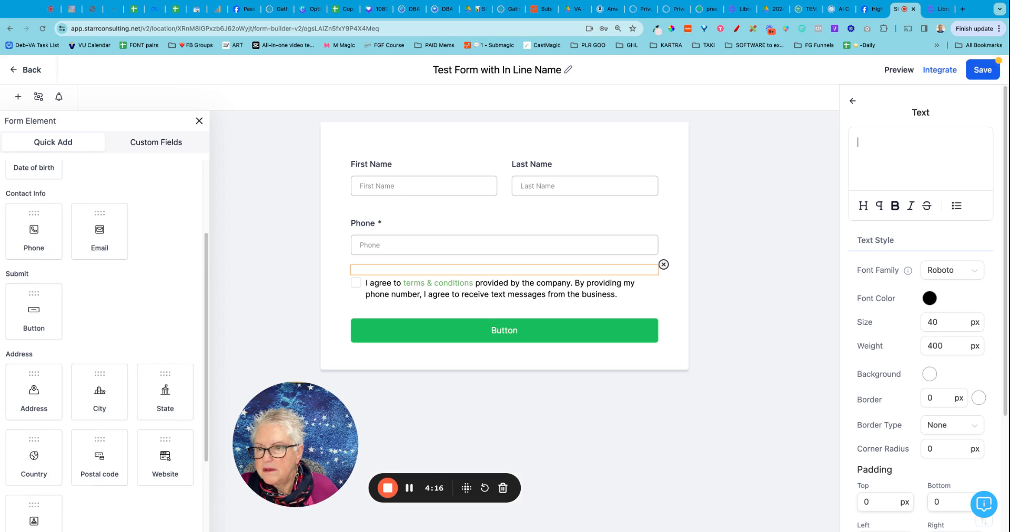
{"action": "left_click_drag", "start_coordinate": [99, 298], "coordinate": [400, 286]}
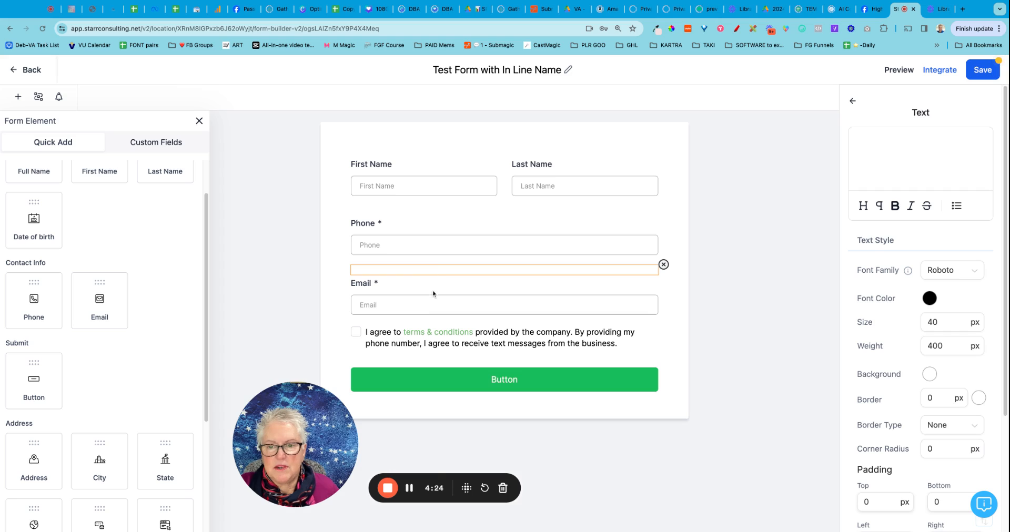
- Show the form's layout settings and inspect the blank text elements above and below the Phone field
{"action": "left_click", "coordinate": [729, 348]}
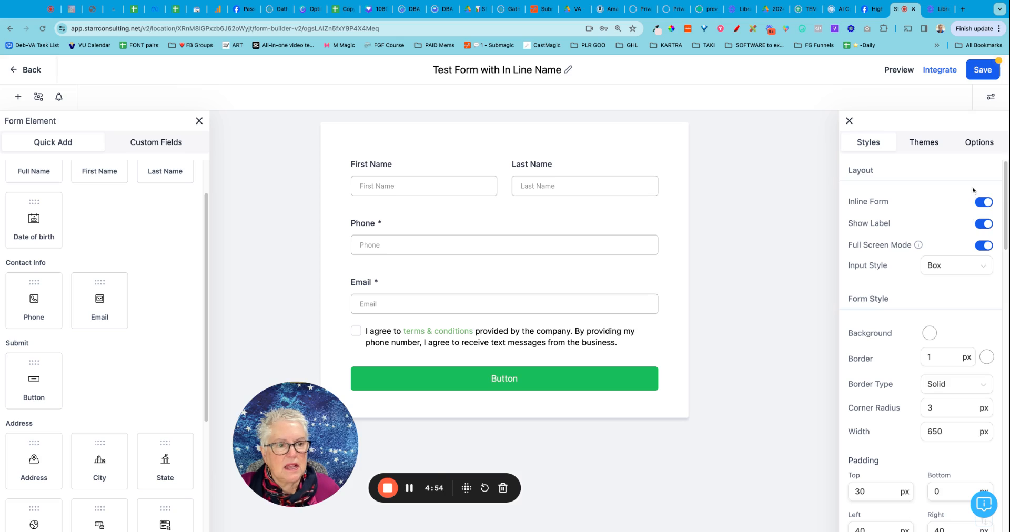
{"action": "left_click", "coordinate": [465, 213]}
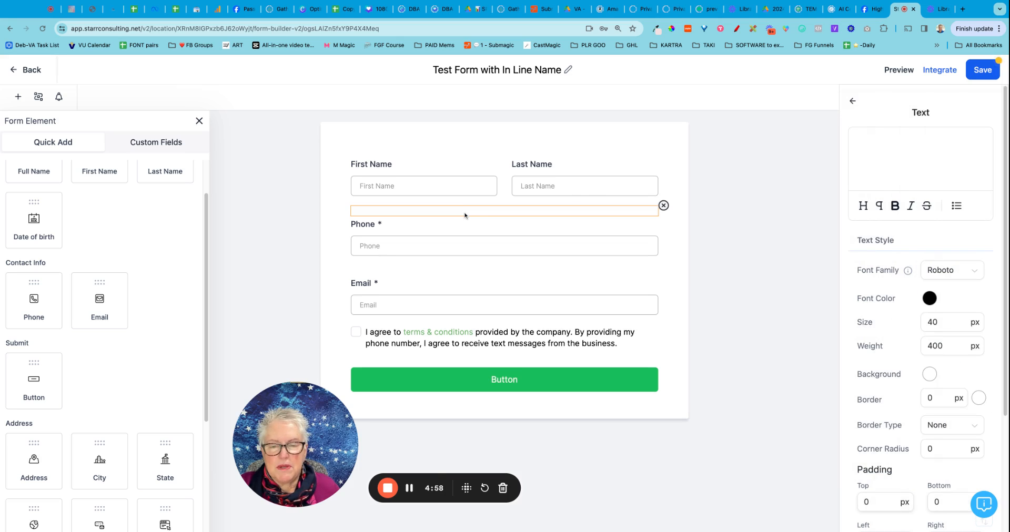
{"action": "left_click_drag", "start_coordinate": [465, 215], "coordinate": [440, 272]}
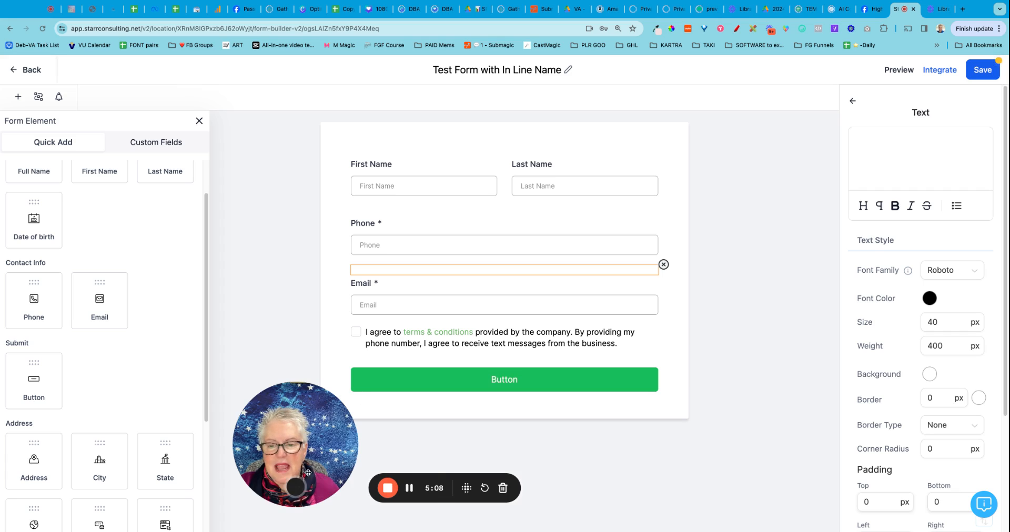
{"action": "left_click", "coordinate": [306, 488]}
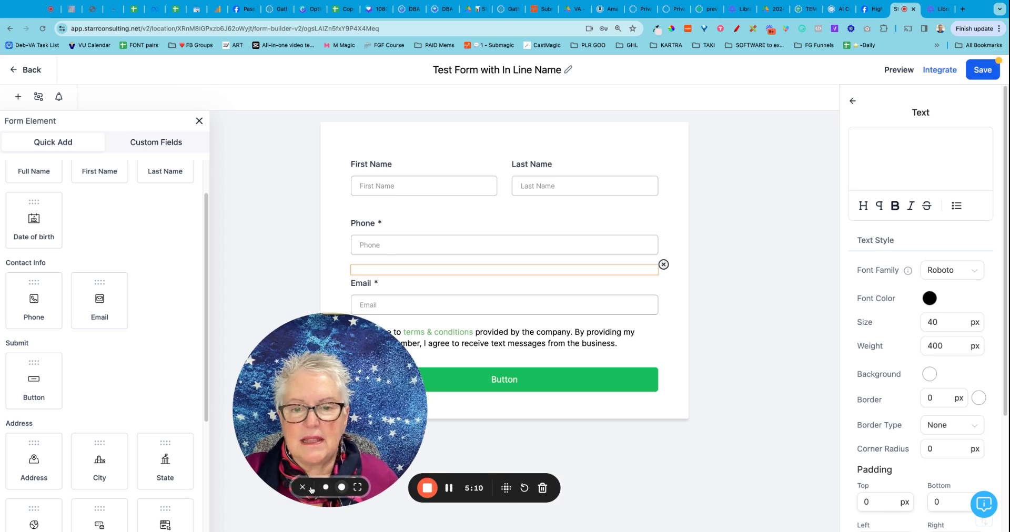